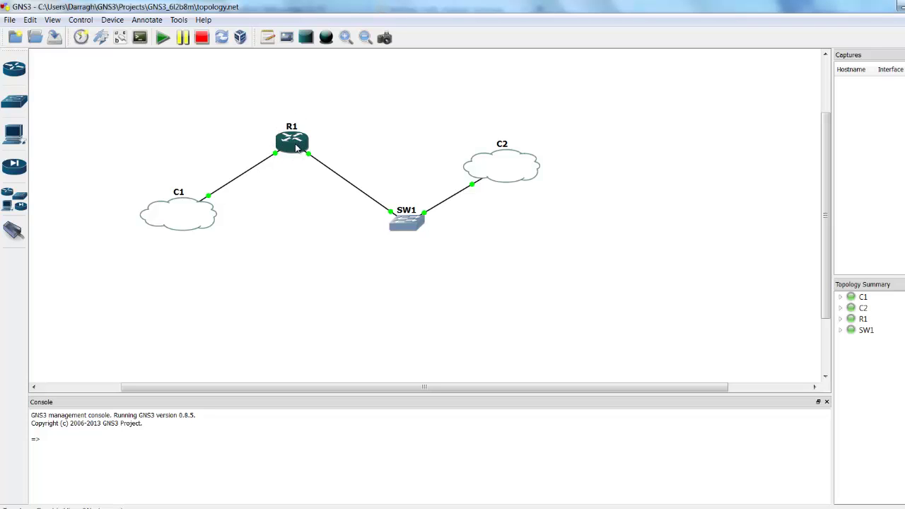
Move the C1 cloud slightly down-left on the canvas, keeping its link to R1.
mouse_move(299, 147)
left_click_drag(185, 212, 182, 224)
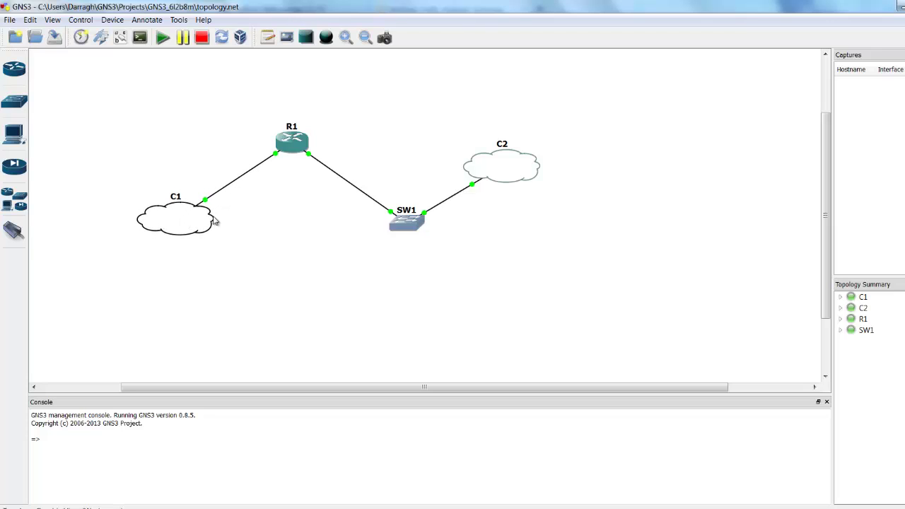
left_click(295, 141)
left_click(226, 185)
mouse_move(196, 217)
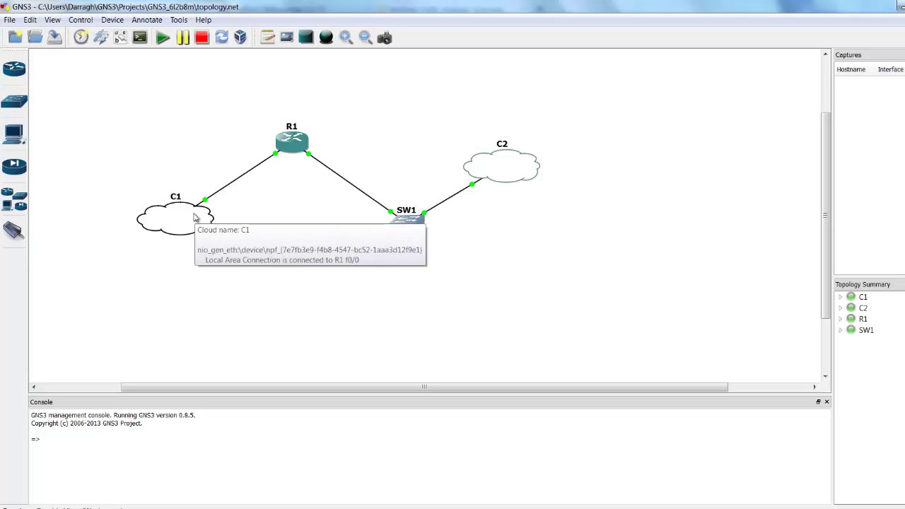
right_click(195, 218)
left_click(222, 225)
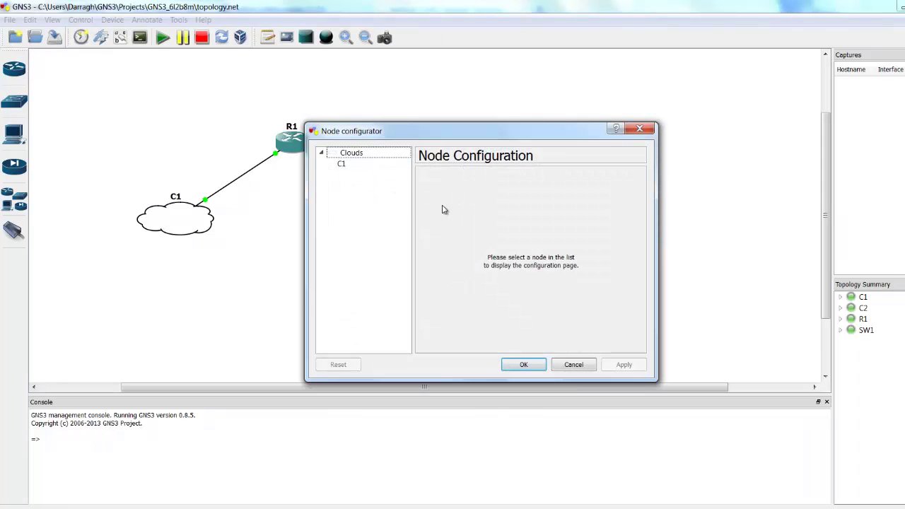
left_click(341, 164)
left_click(554, 225)
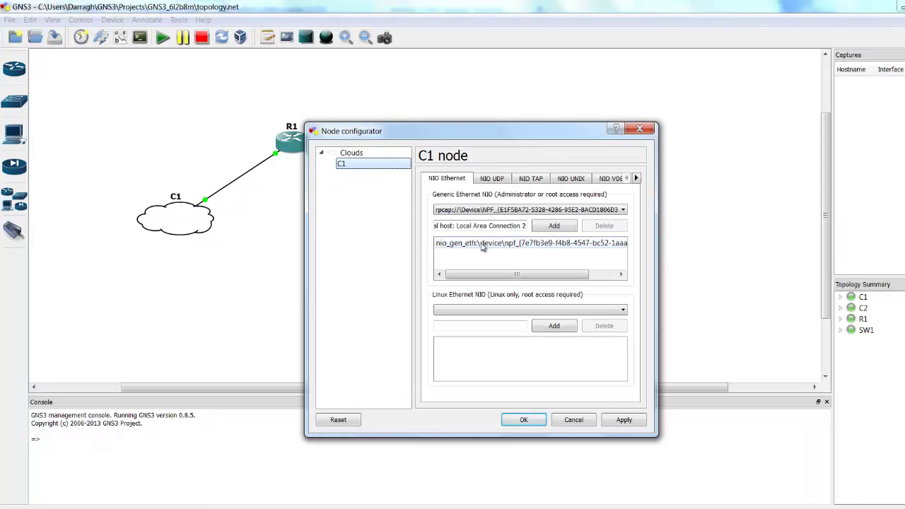
left_click(487, 244)
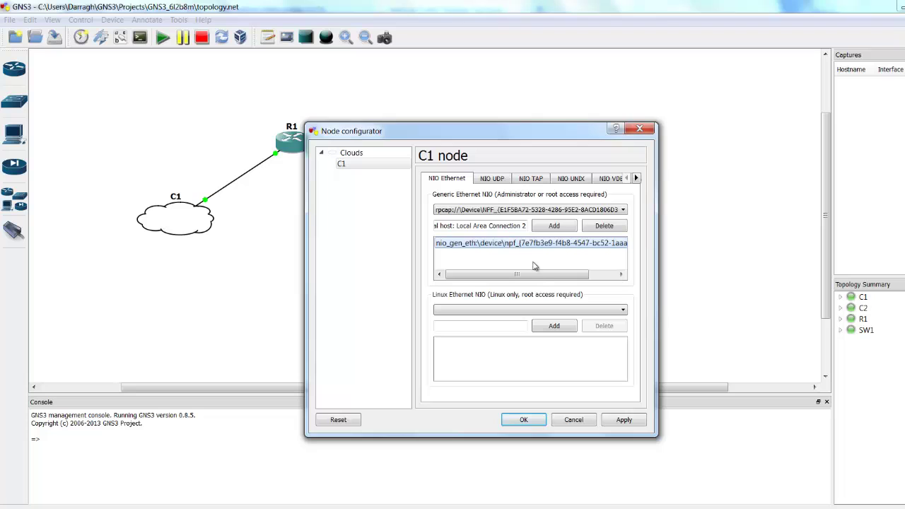
left_click_drag(530, 277, 453, 281)
left_click(588, 423)
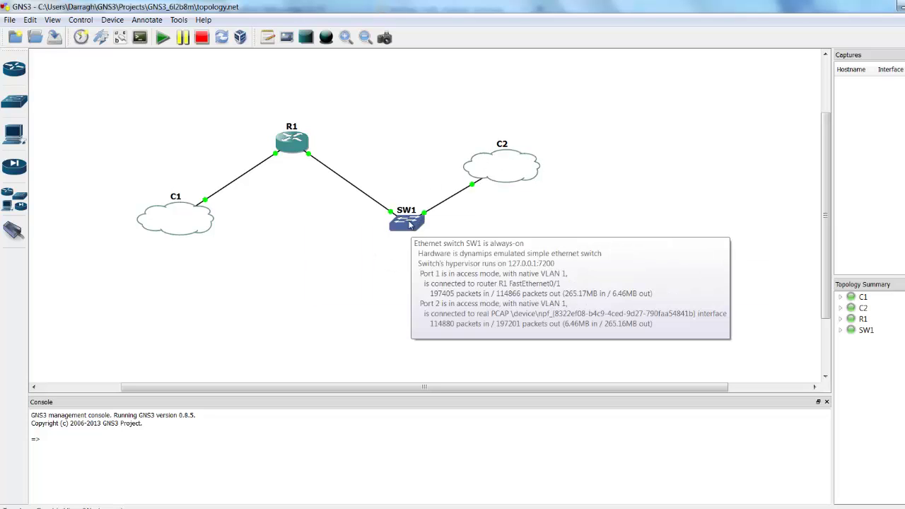
Show the End devices list, then place a Qemu guest on the canvas and delete it.
mouse_move(414, 229)
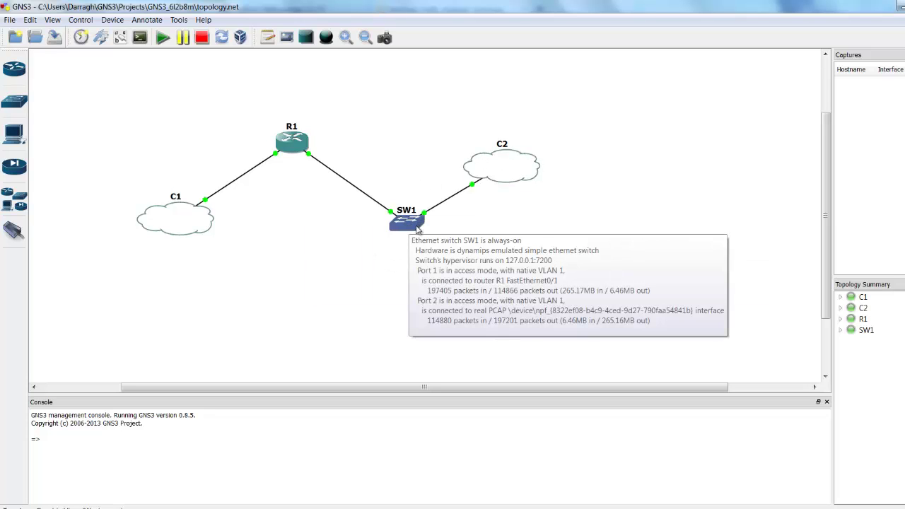
left_click(15, 133)
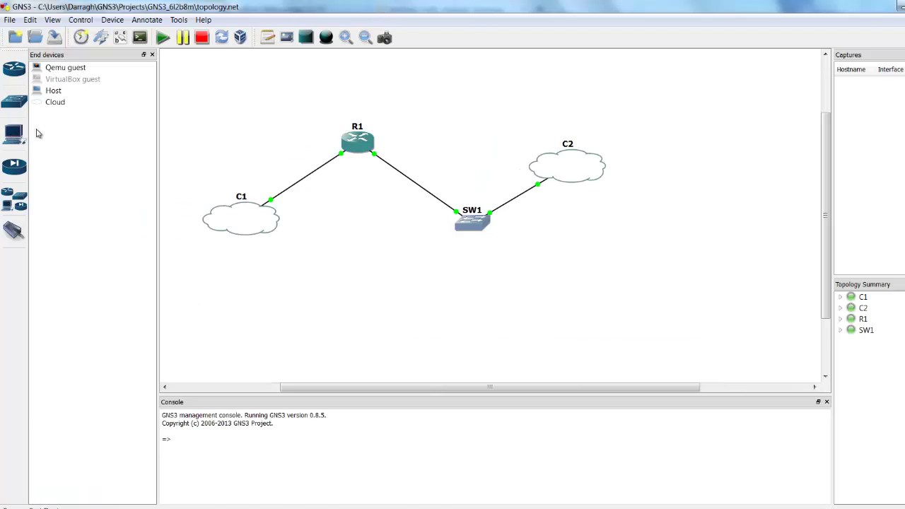
left_click_drag(117, 66, 485, 133)
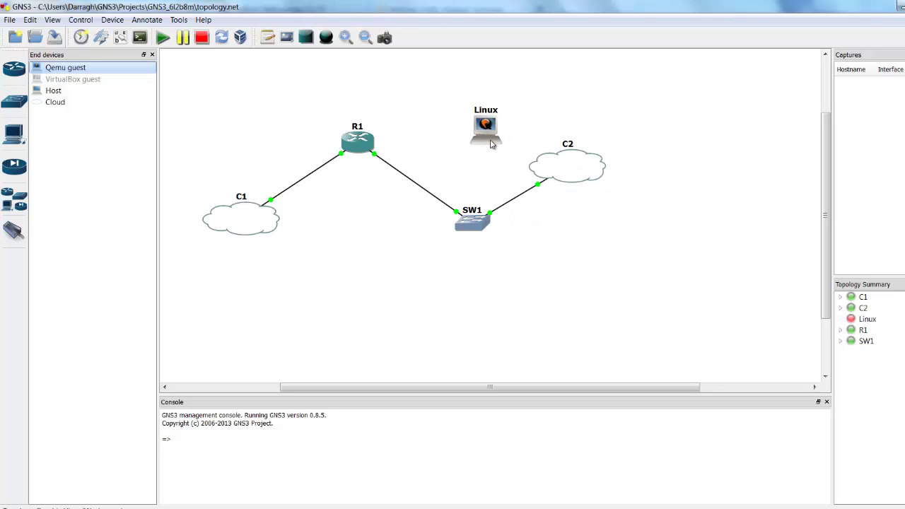
key("Delete")
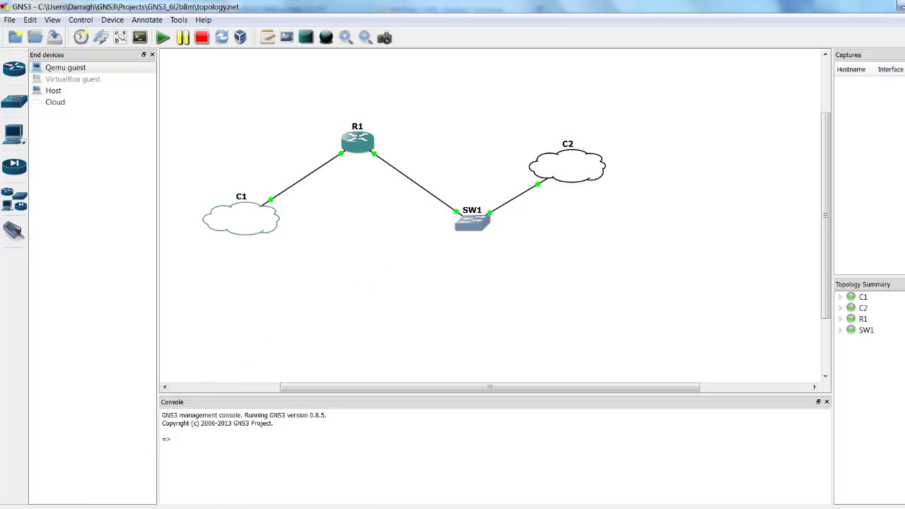
mouse_move(96, 499)
left_click(213, 453)
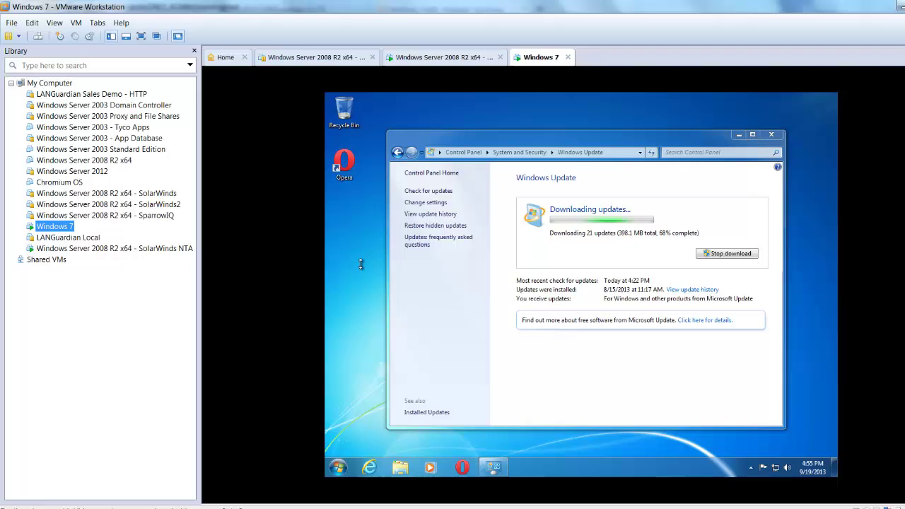
left_click(32, 23)
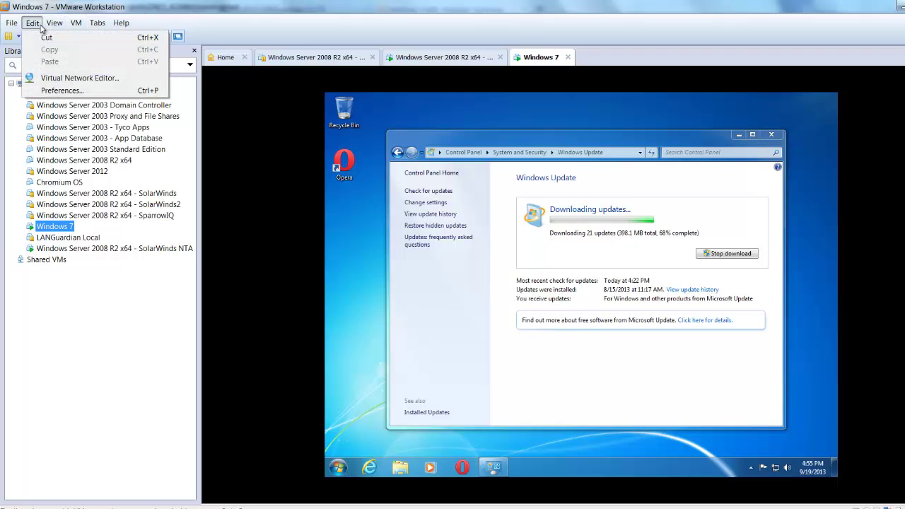
left_click(69, 78)
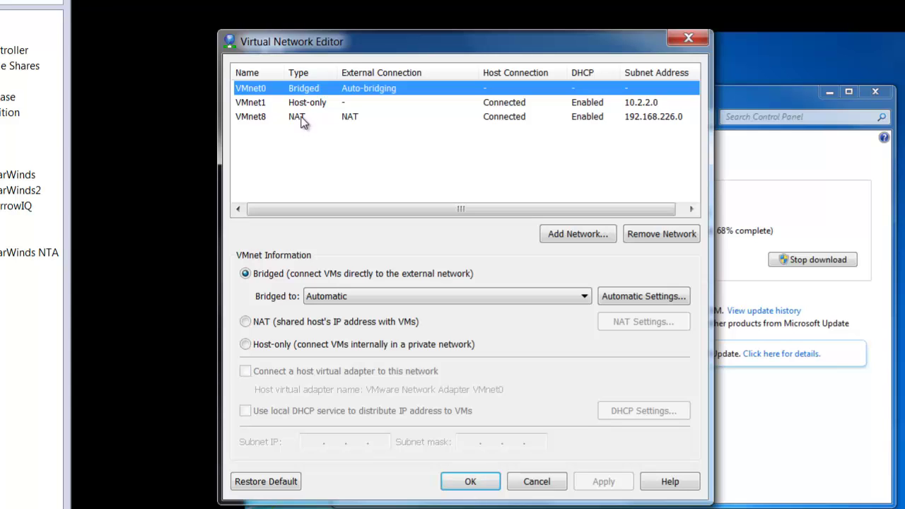
left_click(315, 105)
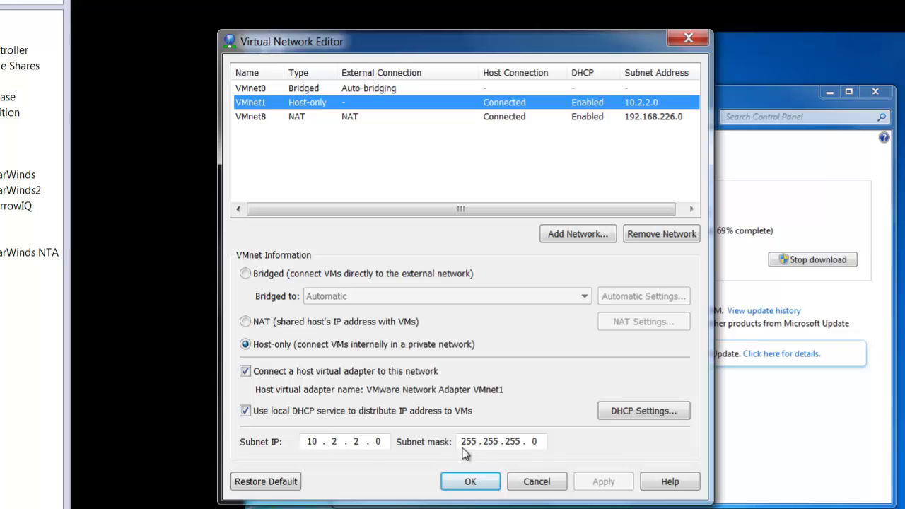
left_click(537, 482)
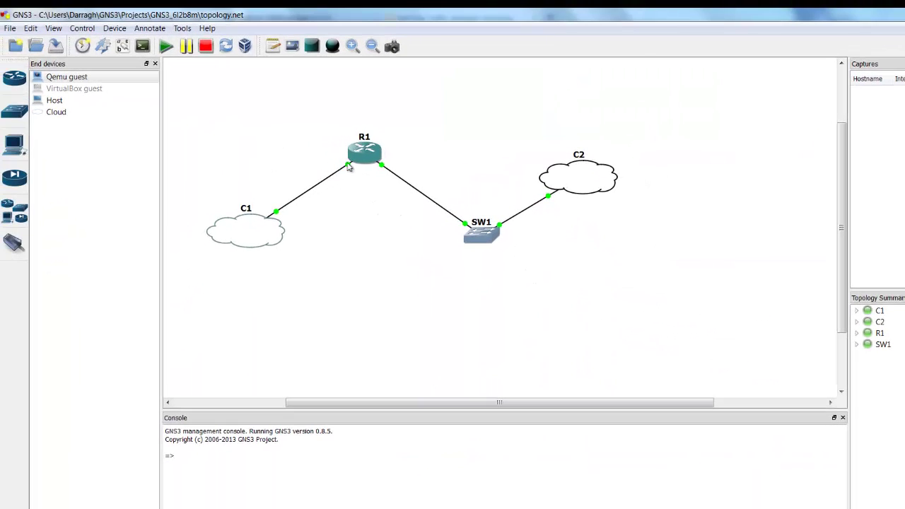
right_click(578, 180)
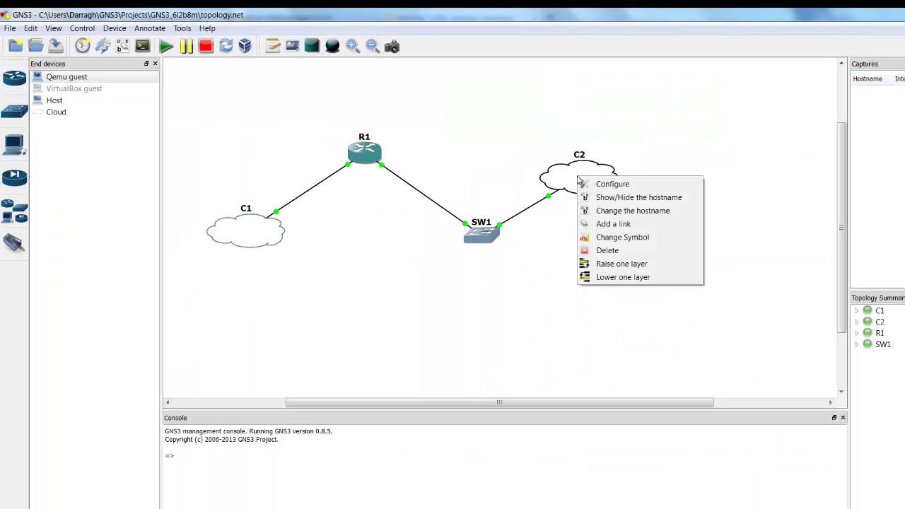
left_click(602, 183)
left_click(348, 176)
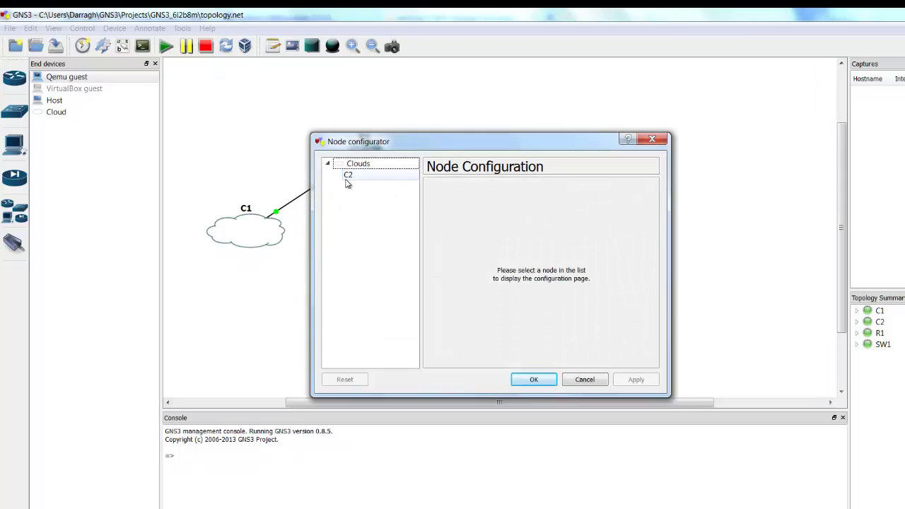
left_click(510, 259)
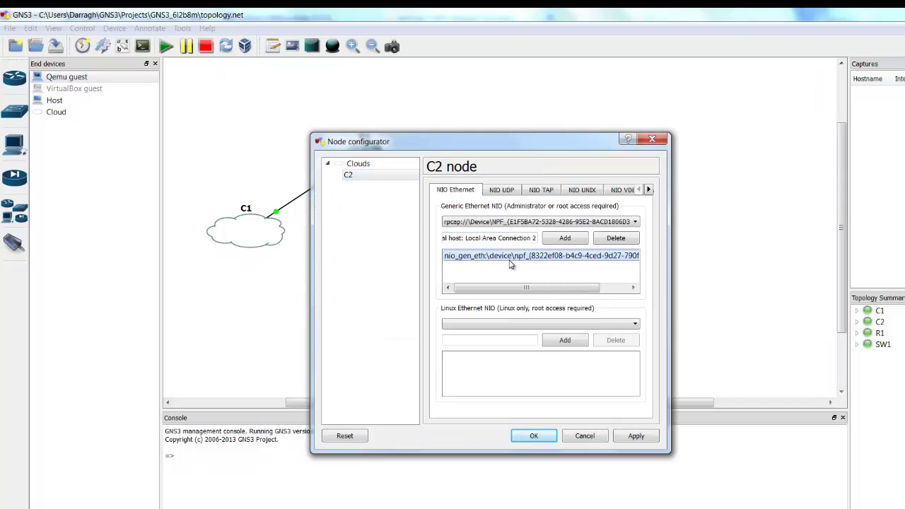
left_click_drag(516, 290, 488, 292)
left_click(595, 436)
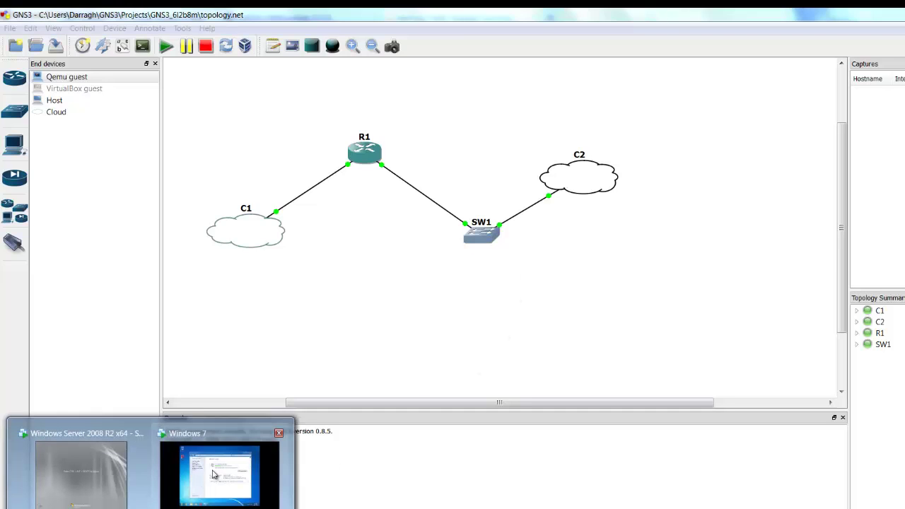
Open the Windows 7 guest's Local Area Connection IPv4 settings: 10.2.2.100/24, gateway 10.2.2.1, DNS 10.1.1.1.
left_click(221, 473)
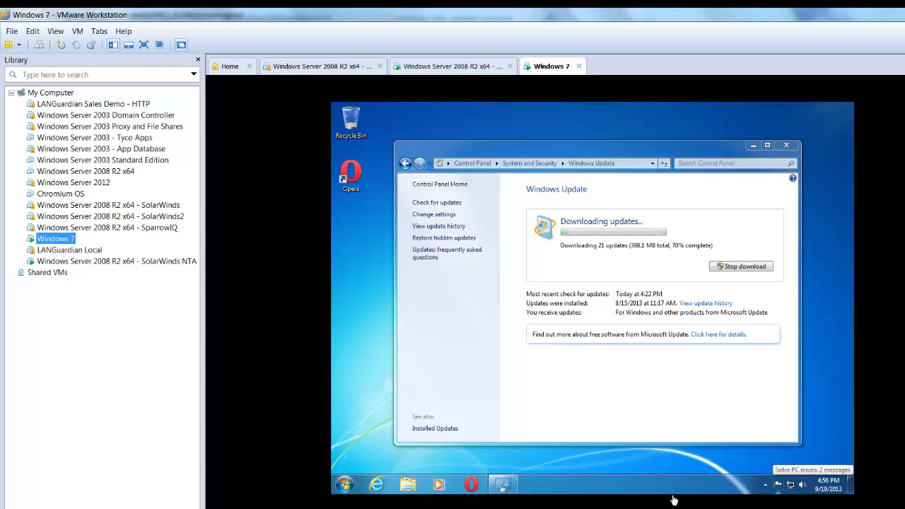
right_click(788, 488)
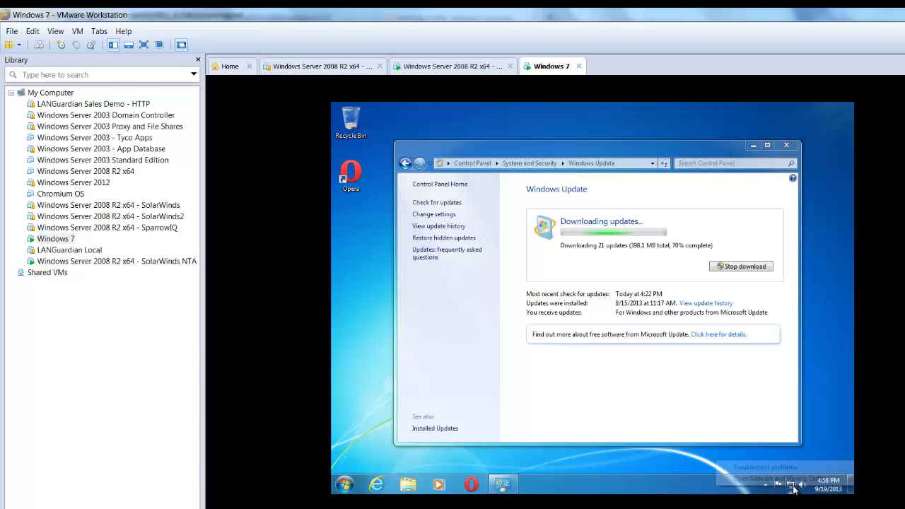
left_click(764, 480)
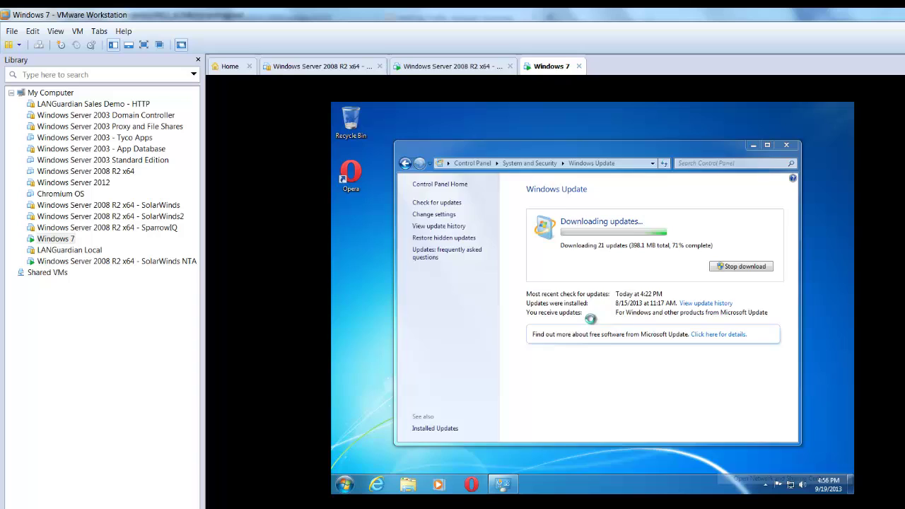
left_click(453, 217)
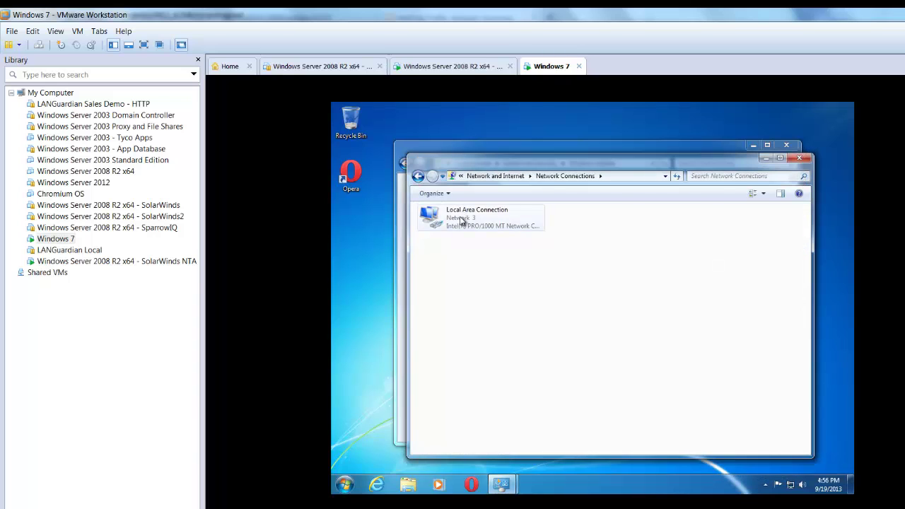
right_click(459, 215)
left_click(497, 311)
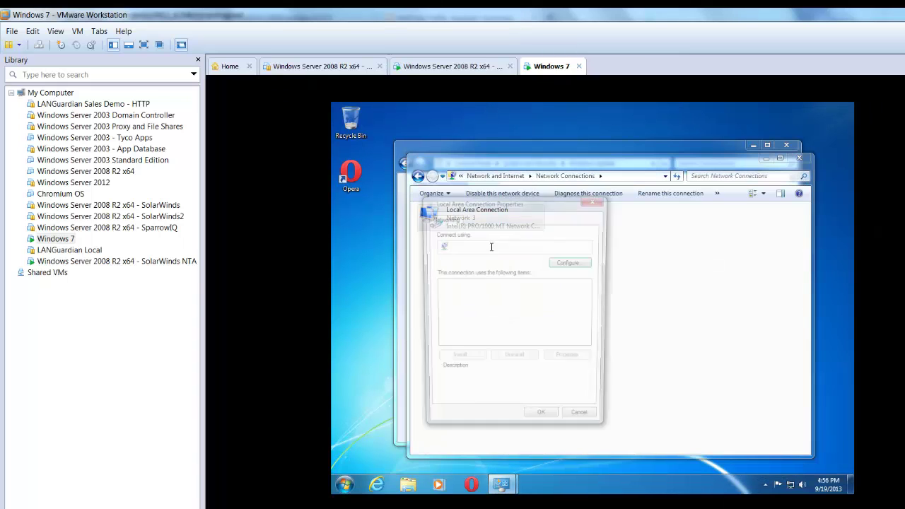
double_click(514, 318)
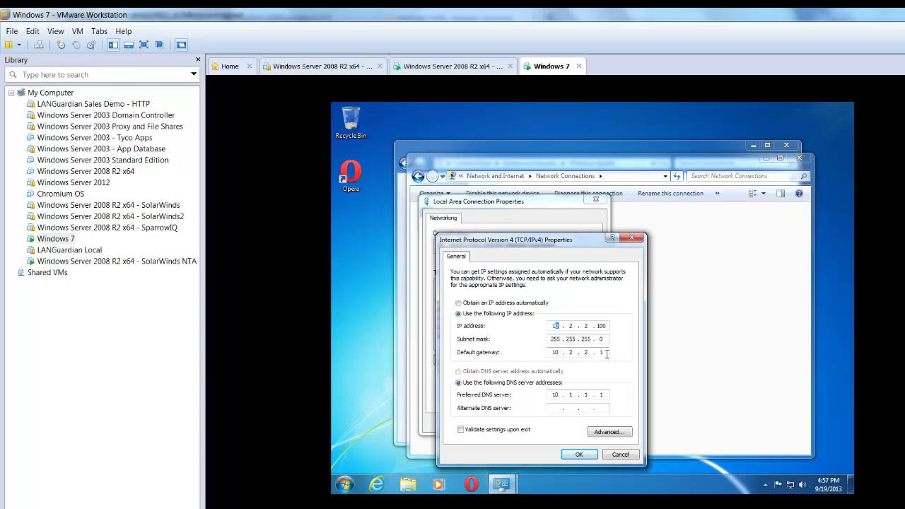
Confirm and close the Local Area Connection Properties dialog with OK.
left_click(593, 423)
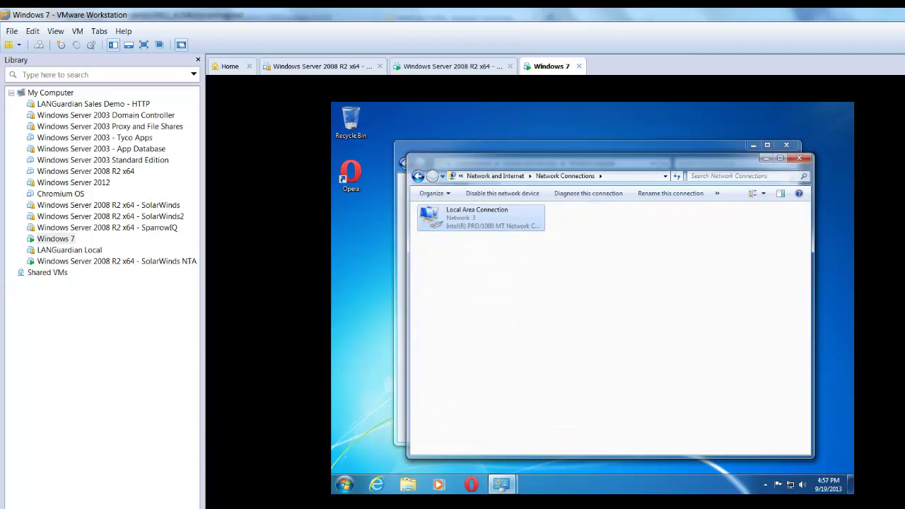